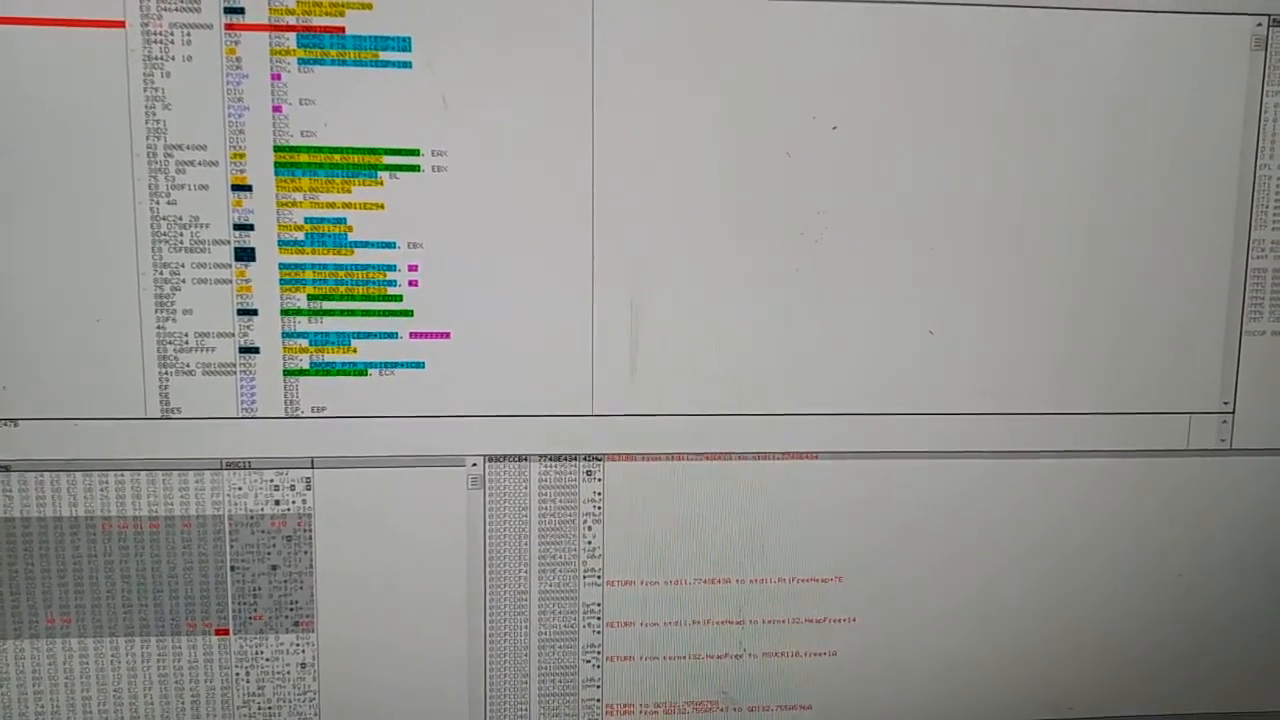
Step: Switch to Word and maximize the Tm100 V7.16 patch notes for review
key(alt+Tab)
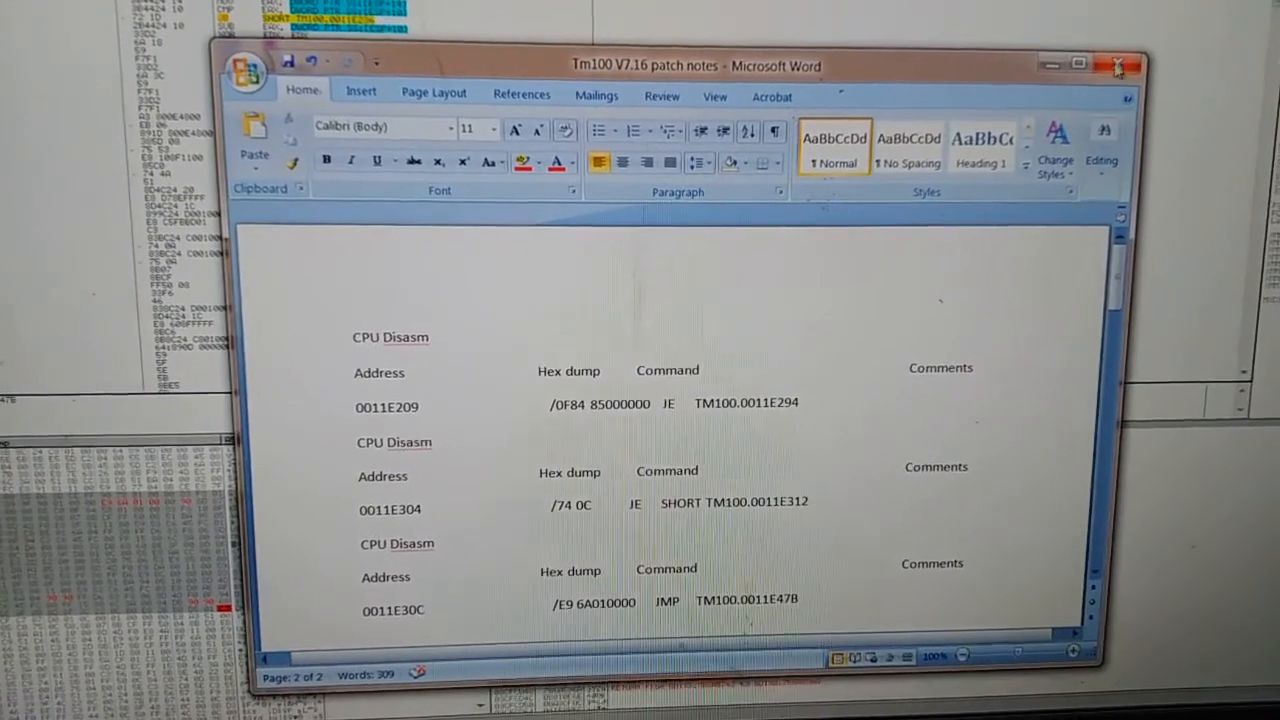
click(1098, 75)
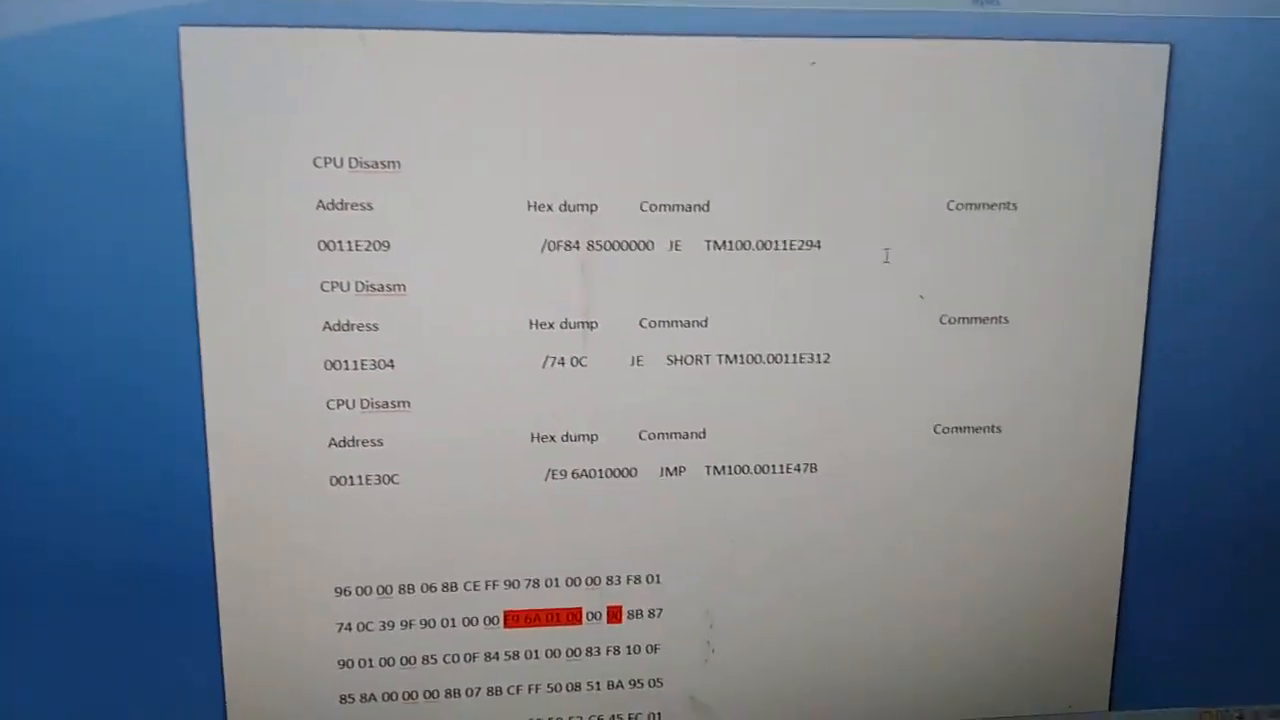
scroll(787, 383, down, 3)
scroll(787, 383, down, 5)
scroll(787, 383, down, 5)
scroll(787, 383, down, 5)
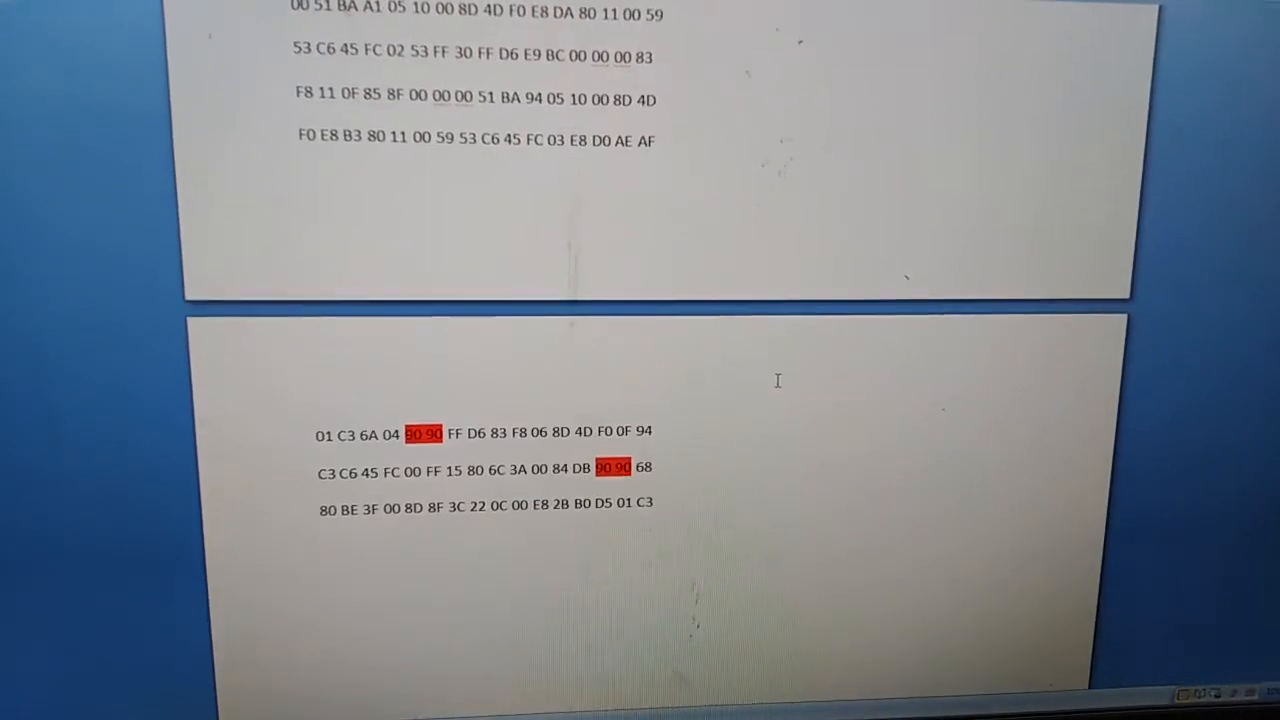
scroll(767, 383, up, 5)
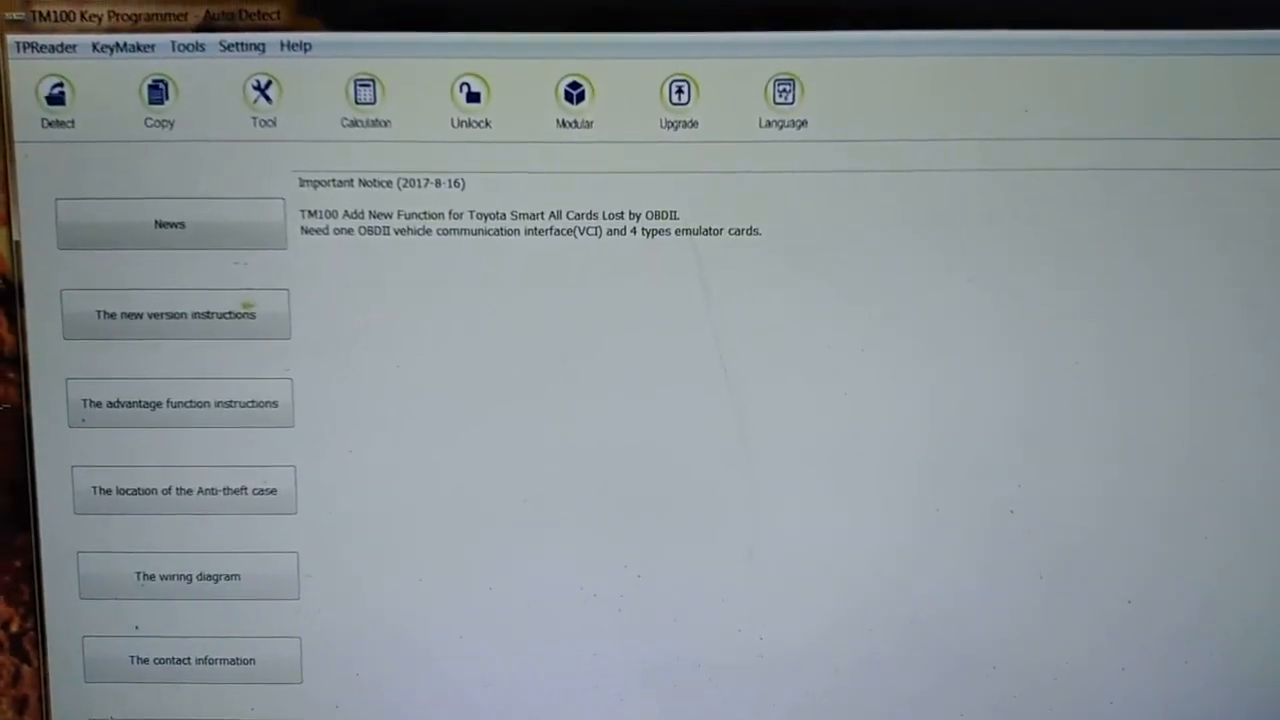
Step: Launch Transponder Auto Detect and start scanning the key with all types checked
click(66, 110)
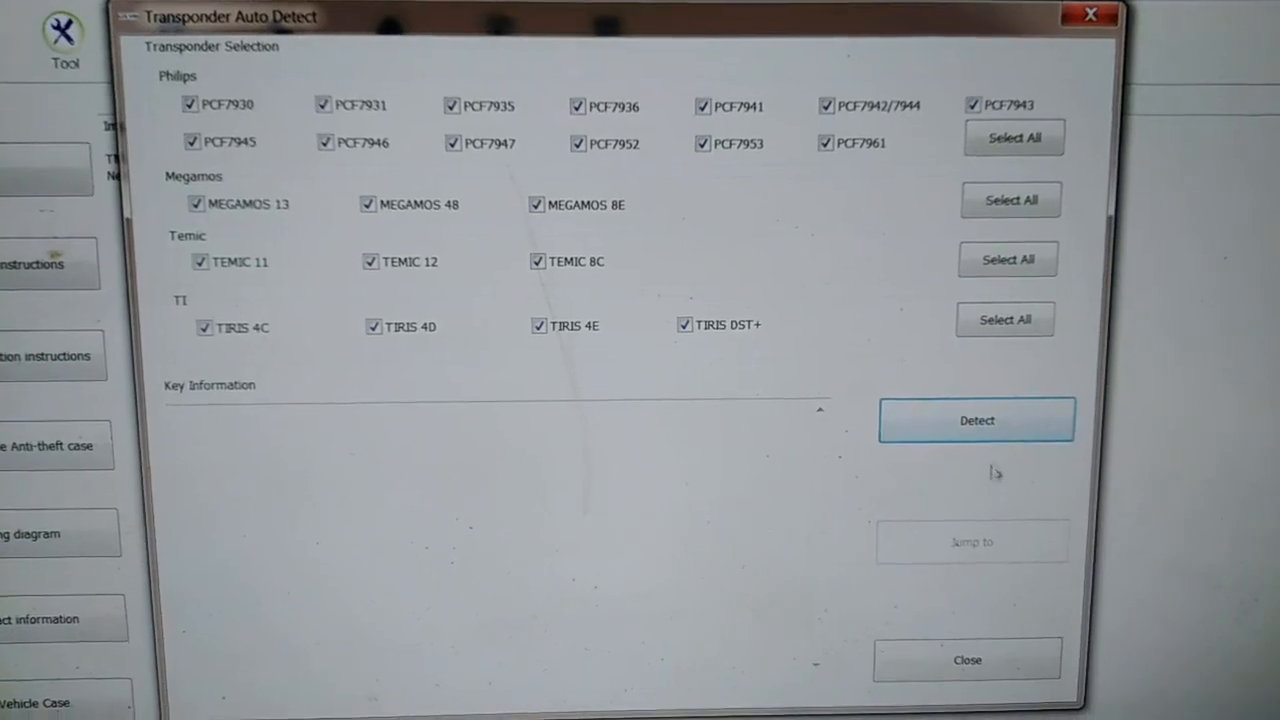
click(978, 420)
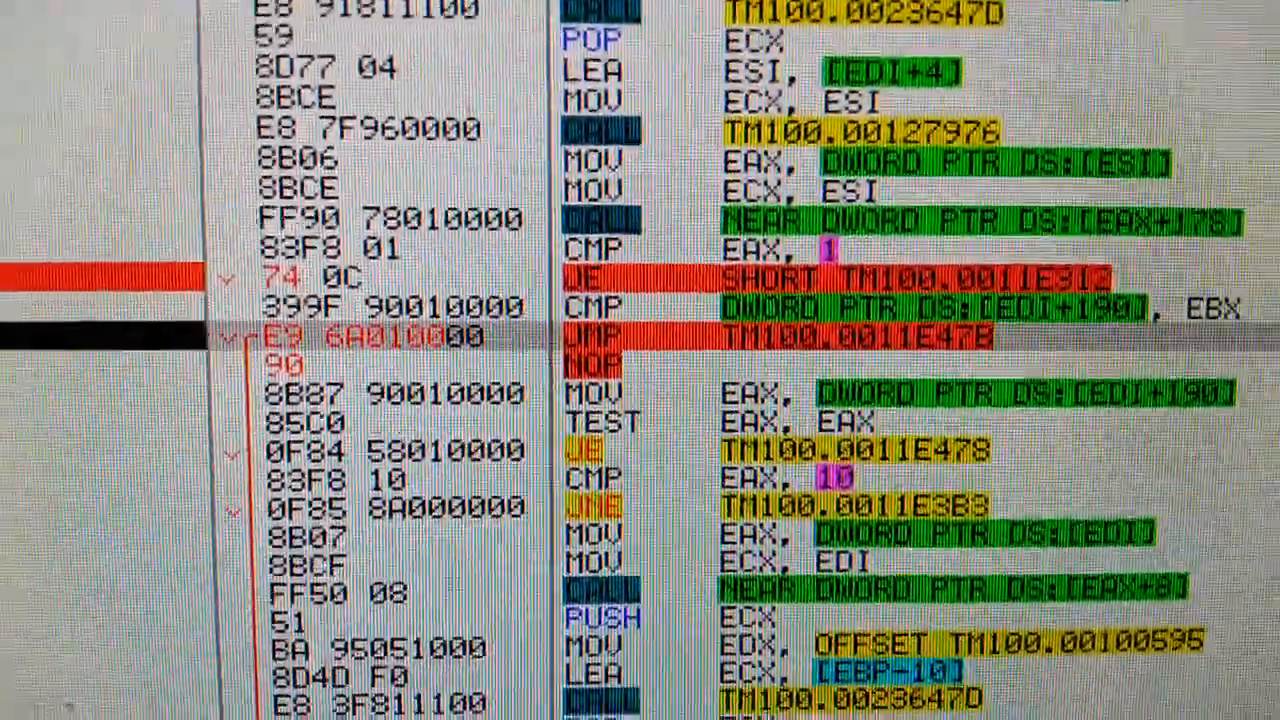
Step: Step execution past the patched JMP toward the conditional jump at 0011E294
key(F8)
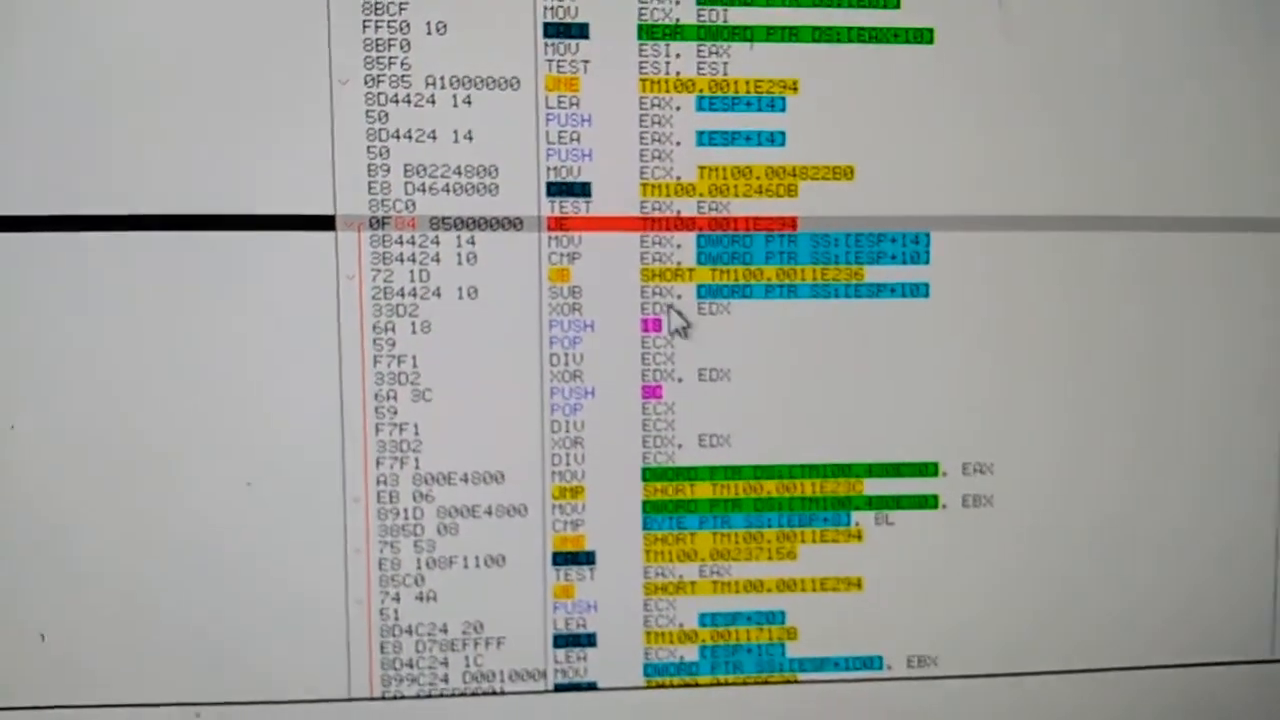
scroll(435, 245, down, 4)
scroll(435, 245, down, 4)
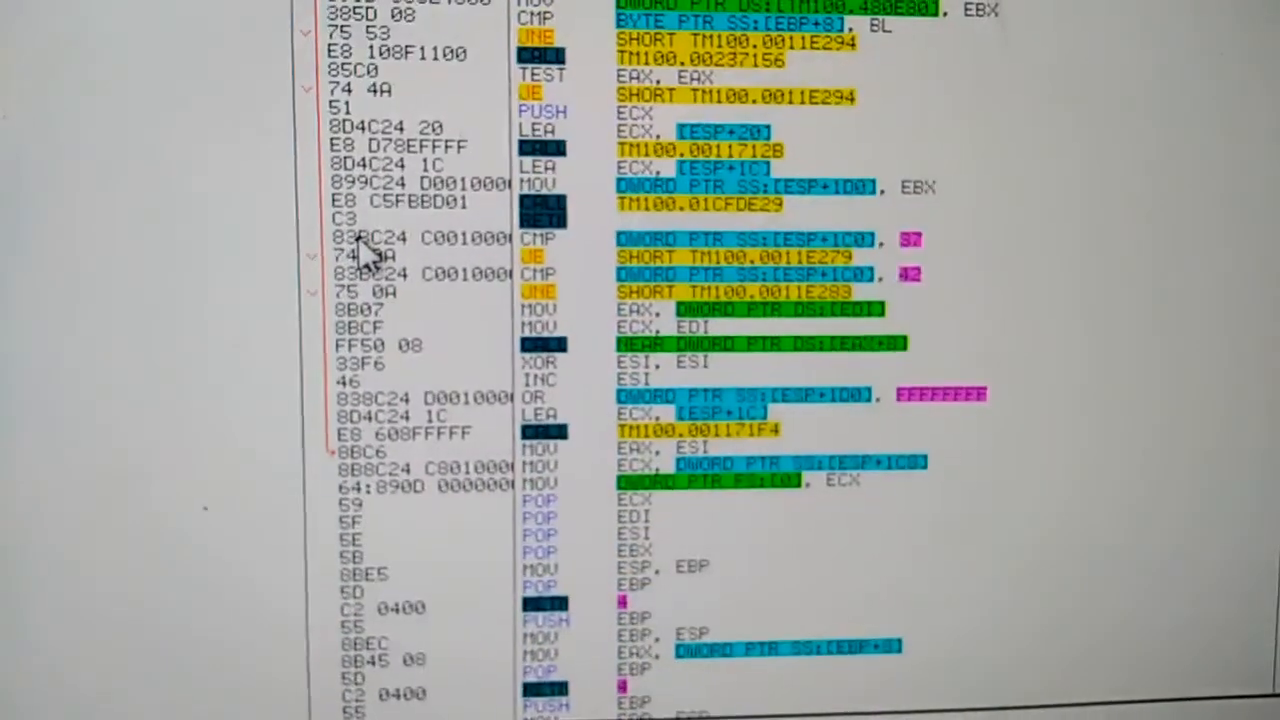
scroll(420, 300, down, 3)
scroll(400, 340, down, 2)
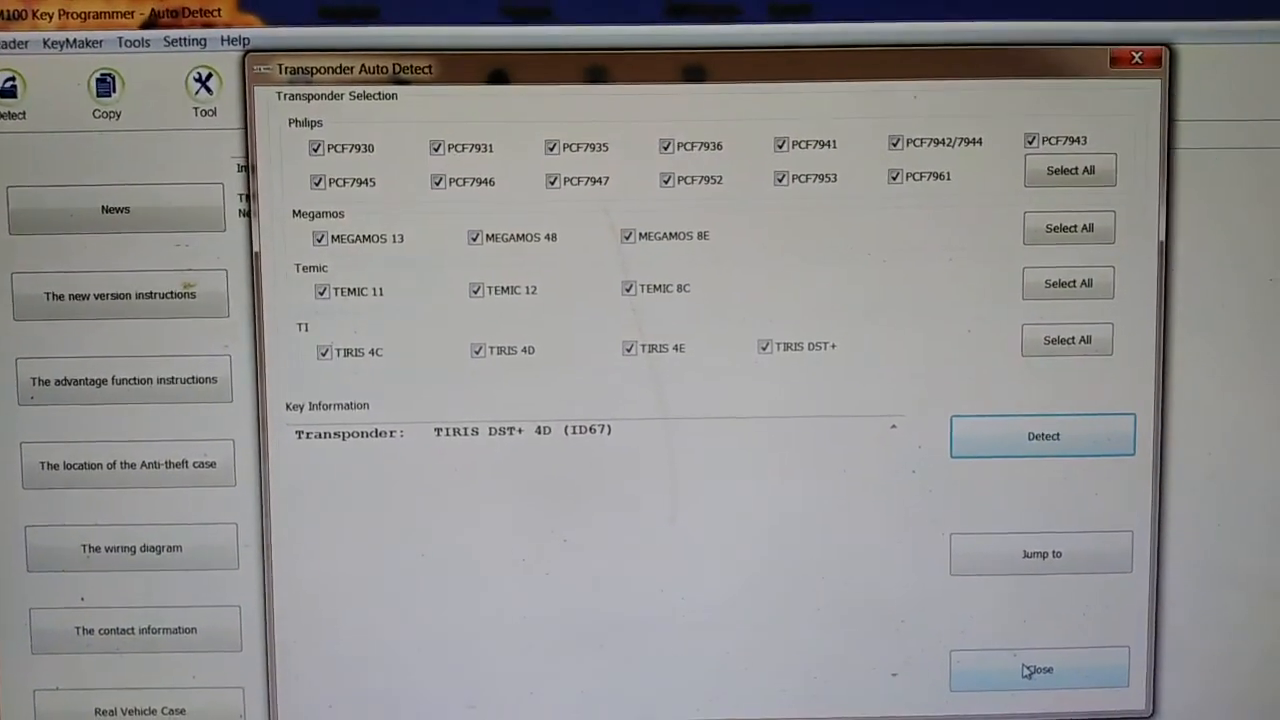
Step: Close the Transponder Auto Detect window after the TIRIS DST+ 4D result
click(1080, 674)
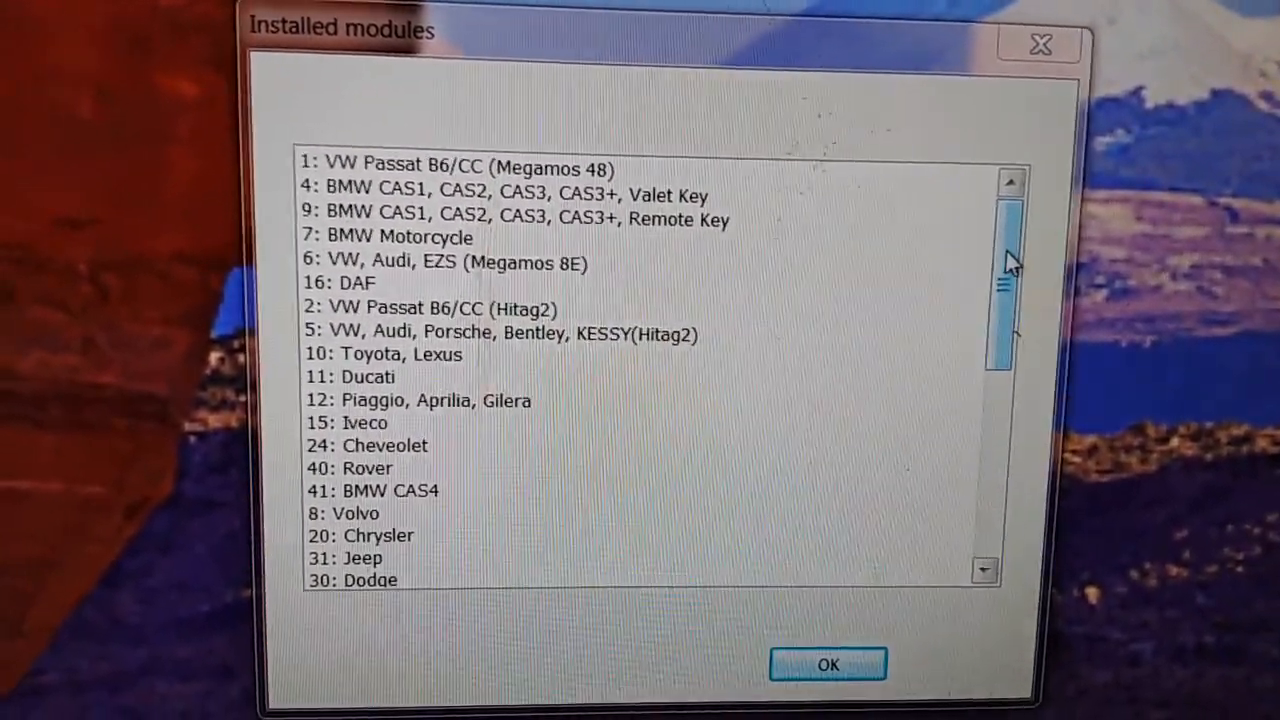
mouse_move(1003, 262)
mouse_down()
mouse_move(1012, 400)
mouse_move(995, 490)
mouse_up()
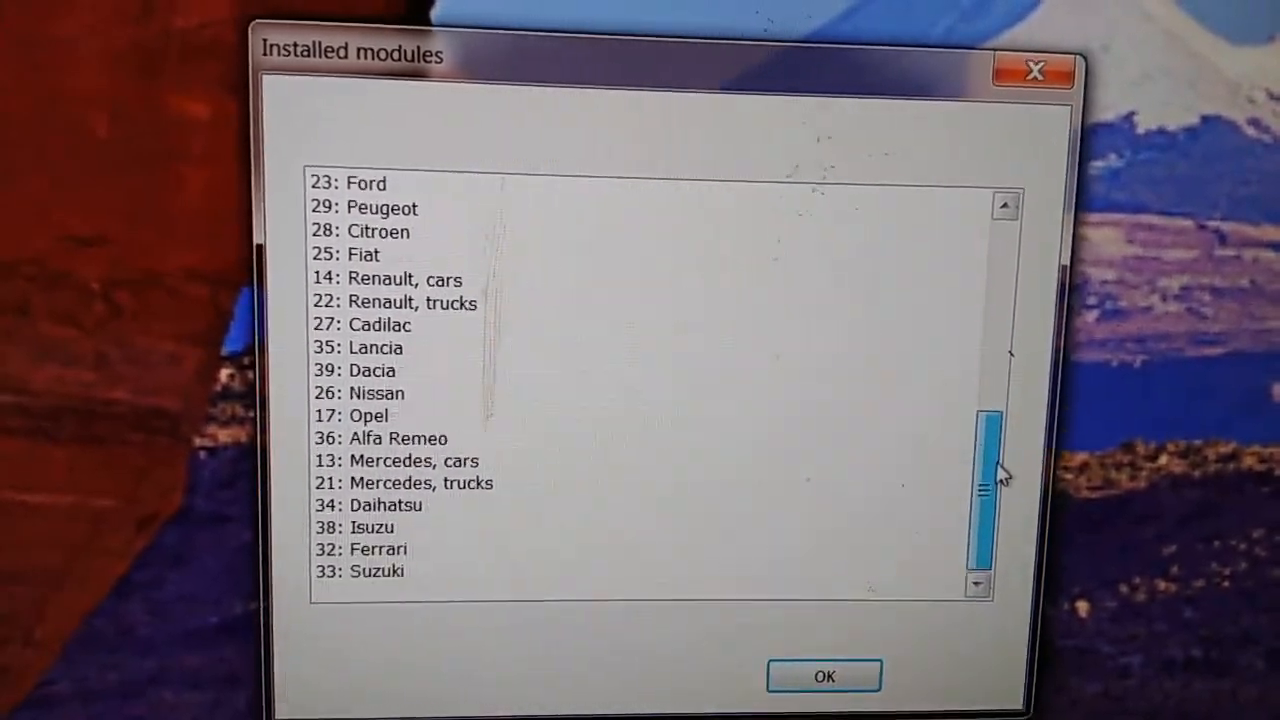